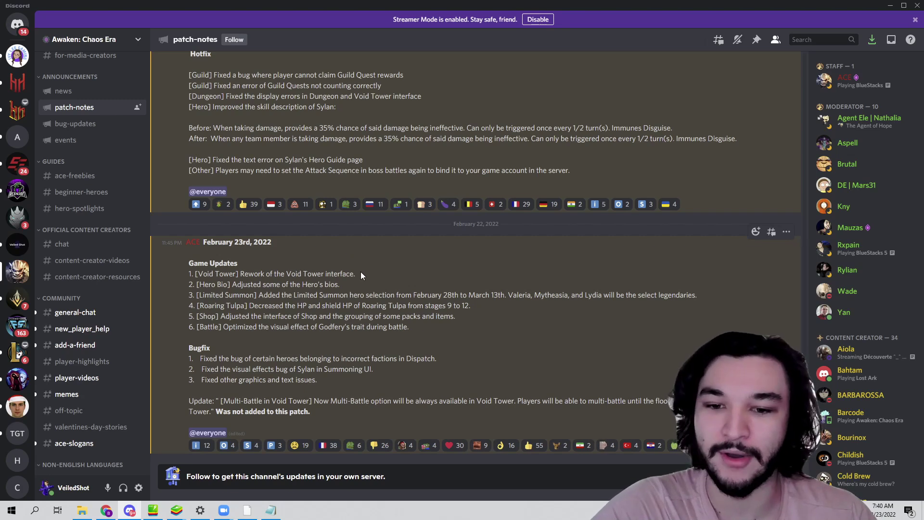
{"action": "left_click_drag", "start_coordinate": [355, 274], "coordinate": [299, 274]}
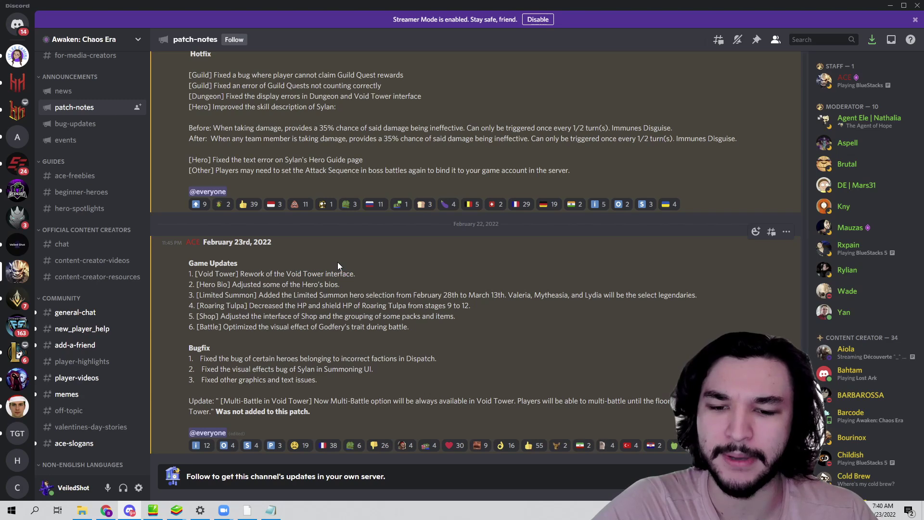
{"action": "left_click_drag", "start_coordinate": [340, 283], "coordinate": [271, 284]}
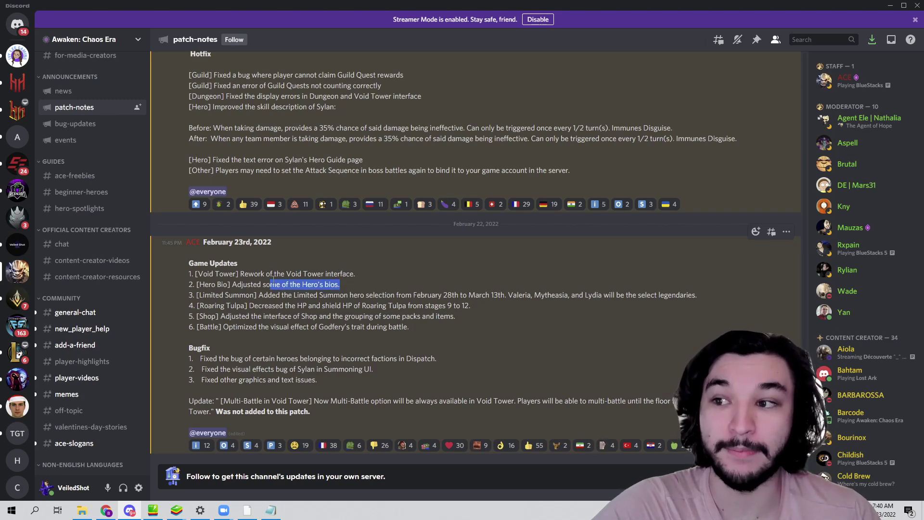
{"action": "left_click", "coordinate": [318, 238]}
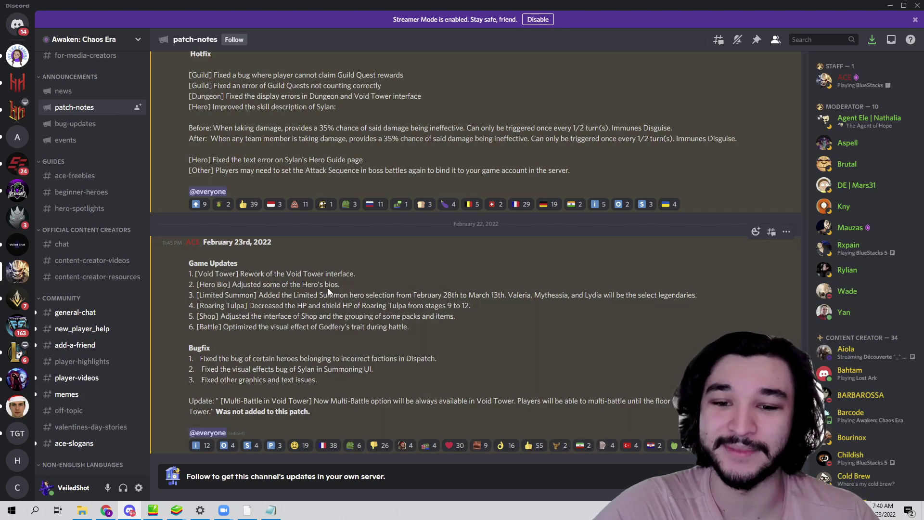
{"action": "mouse_move", "coordinate": [329, 286]}
{"action": "left_mouse_down"}
{"action": "mouse_move", "coordinate": [241, 285]}
{"action": "mouse_move", "coordinate": [672, 296]}
{"action": "left_mouse_up"}
{"action": "left_click", "coordinate": [284, 293]}
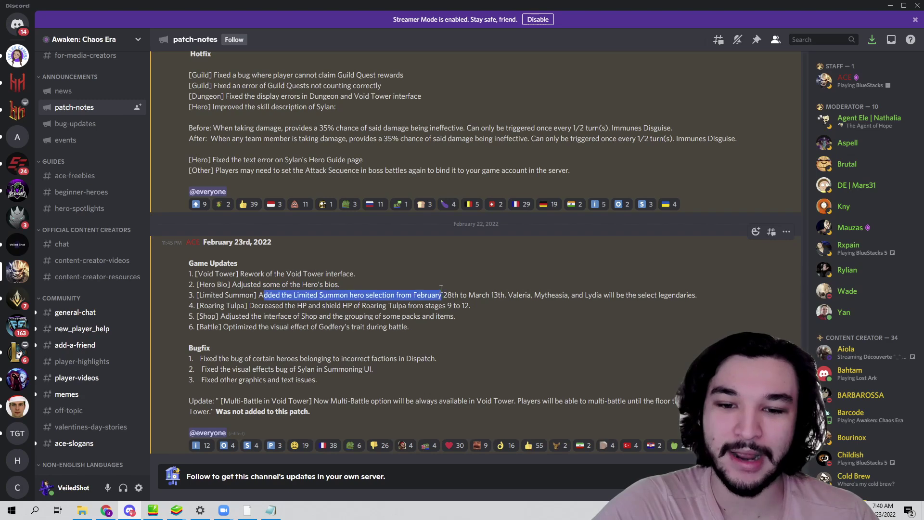
{"action": "left_click", "coordinate": [636, 273]}
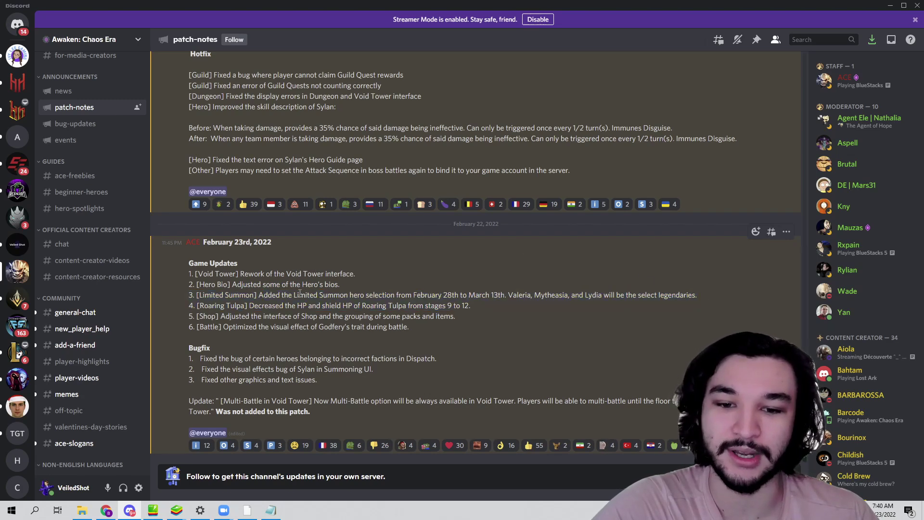
{"action": "mouse_move", "coordinate": [295, 295]}
{"action": "left_mouse_down"}
{"action": "mouse_move", "coordinate": [534, 281]}
{"action": "mouse_move", "coordinate": [571, 295]}
{"action": "left_mouse_up"}
{"action": "left_click", "coordinate": [572, 278]}
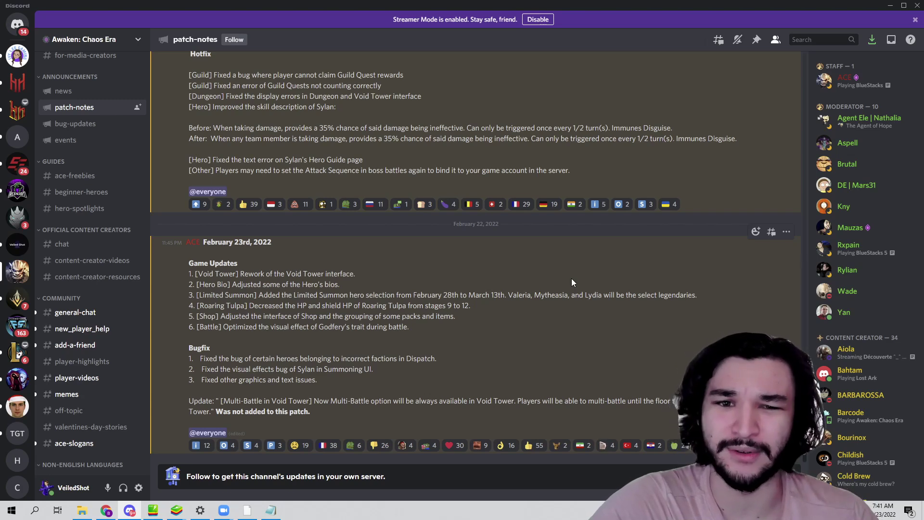
{"action": "left_click_drag", "start_coordinate": [497, 294], "coordinate": [448, 294]}
{"action": "left_click", "coordinate": [526, 273]}
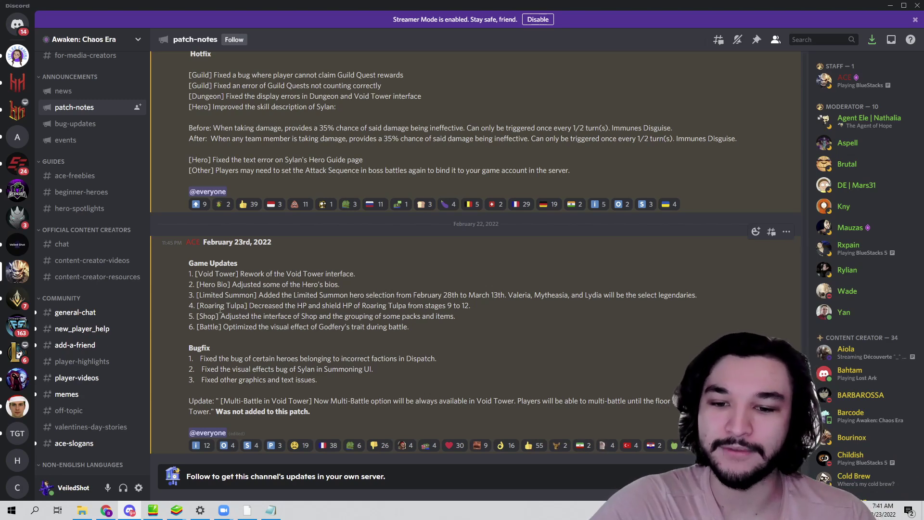
{"action": "left_click_drag", "start_coordinate": [249, 306], "coordinate": [483, 318]}
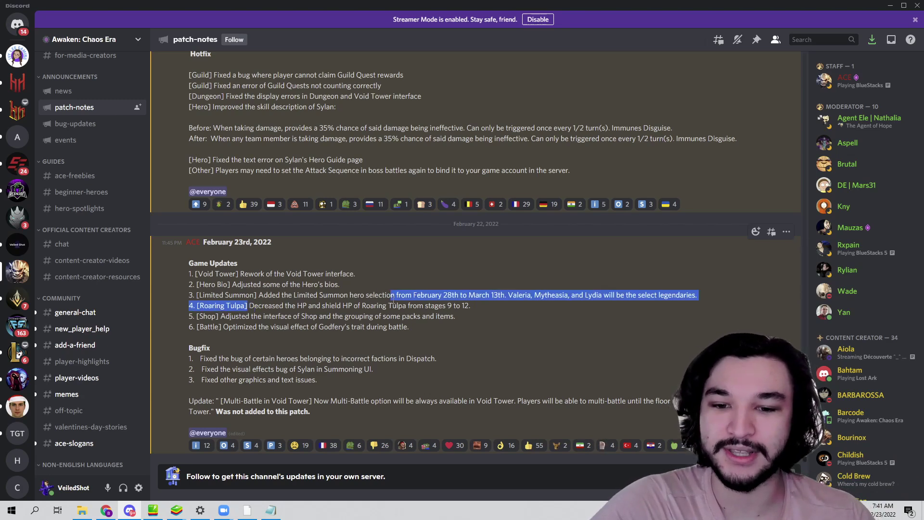
{"action": "left_click", "coordinate": [483, 315]}
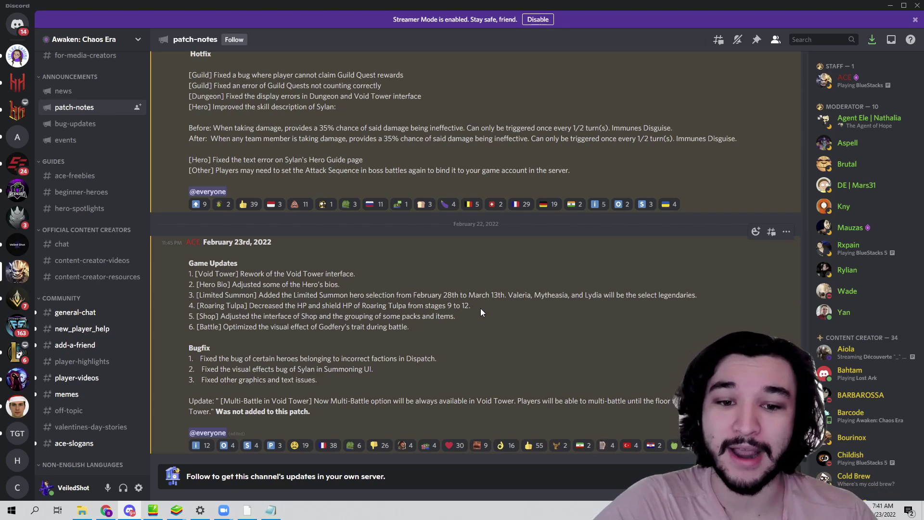
{"action": "mouse_move", "coordinate": [473, 305]}
{"action": "left_mouse_down"}
{"action": "mouse_move", "coordinate": [291, 317]}
{"action": "mouse_move", "coordinate": [252, 306]}
{"action": "left_mouse_up"}
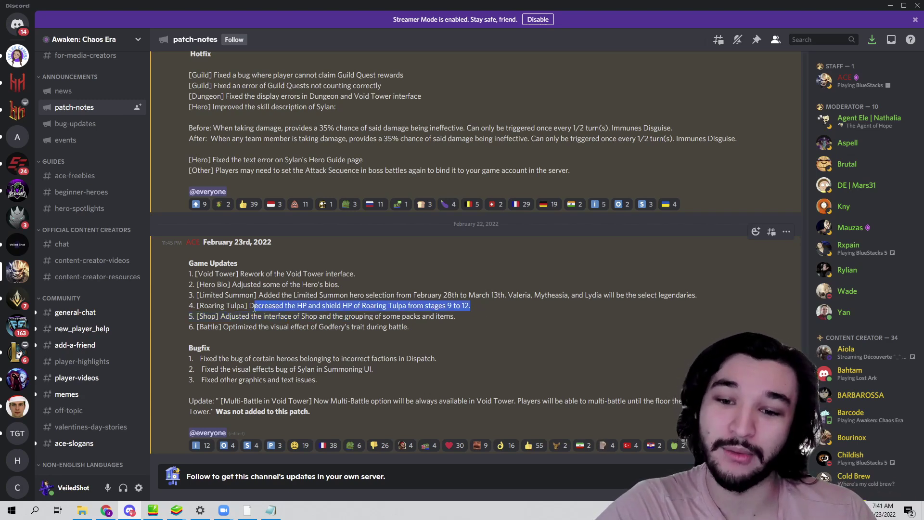
{"action": "left_click", "coordinate": [383, 310]}
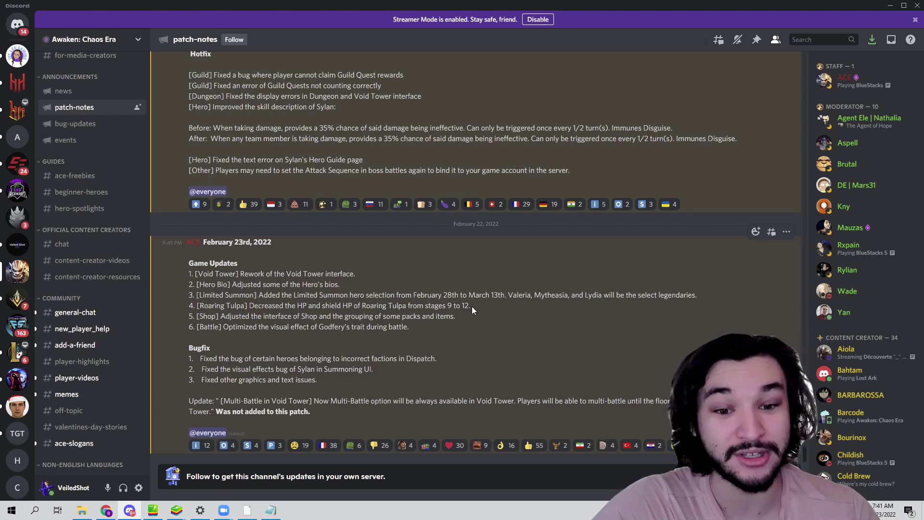
{"action": "left_click_drag", "start_coordinate": [472, 306], "coordinate": [235, 305]}
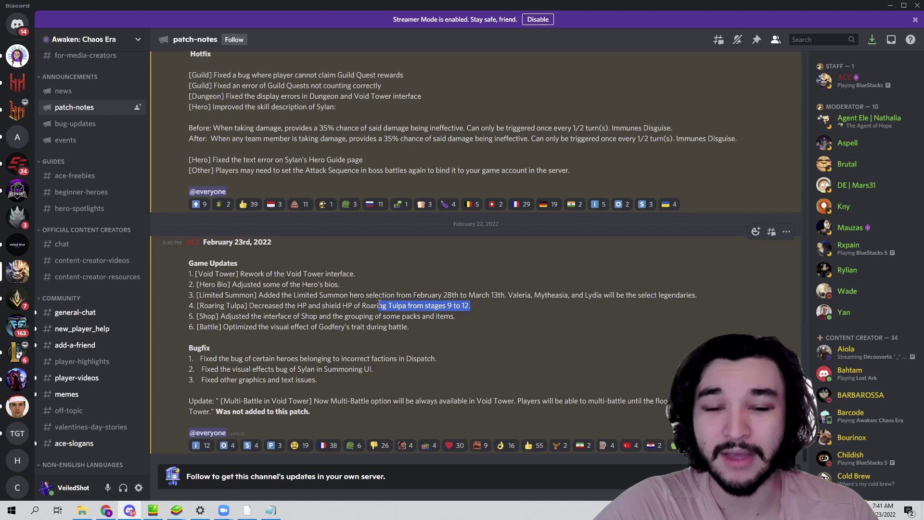
{"action": "left_click", "coordinate": [236, 297]}
{"action": "triple_click", "coordinate": [236, 297]}
{"action": "left_click", "coordinate": [235, 297]}
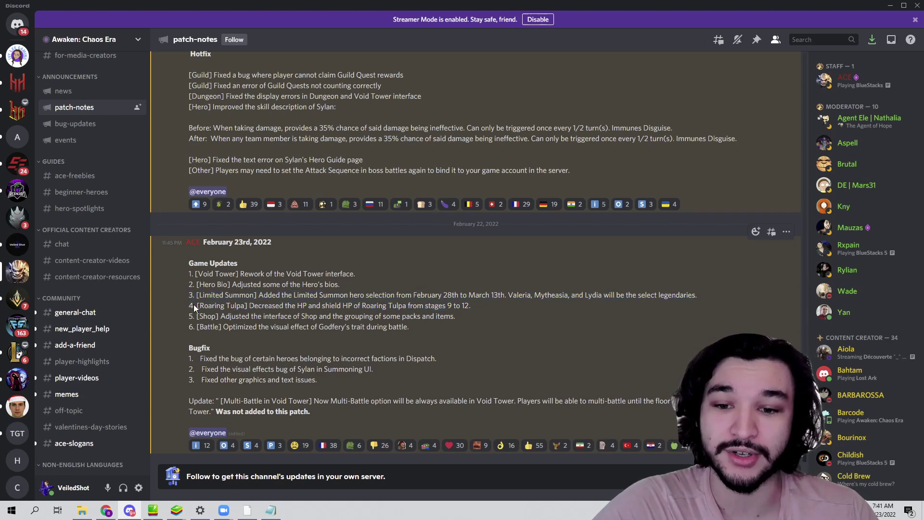
{"action": "left_click_drag", "start_coordinate": [194, 304], "coordinate": [482, 307]}
{"action": "left_click", "coordinate": [452, 327]}
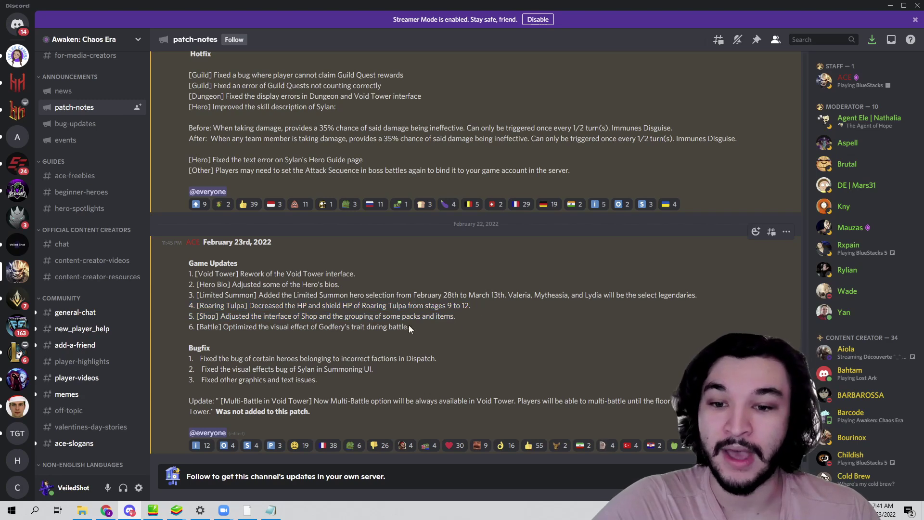
{"action": "left_click_drag", "start_coordinate": [458, 316], "coordinate": [189, 327]}
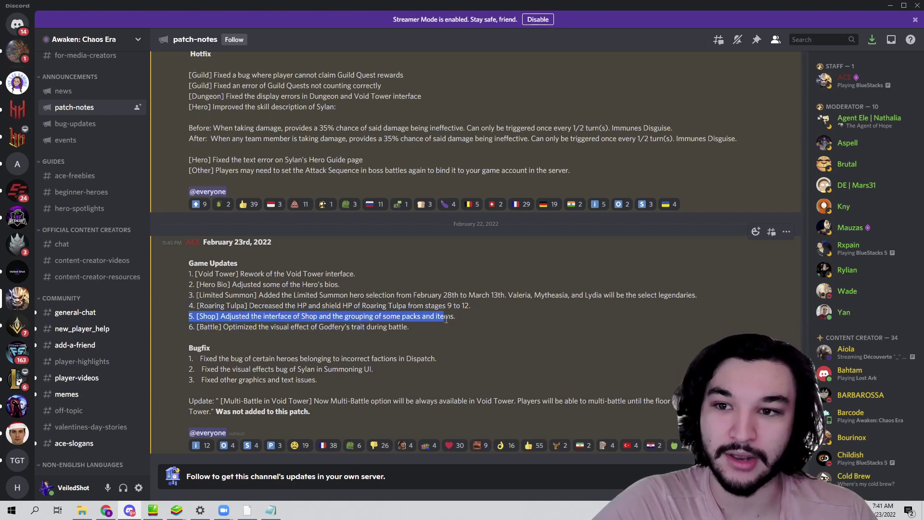
{"action": "left_click", "coordinate": [456, 335]}
{"action": "left_click_drag", "start_coordinate": [411, 326], "coordinate": [220, 326]}
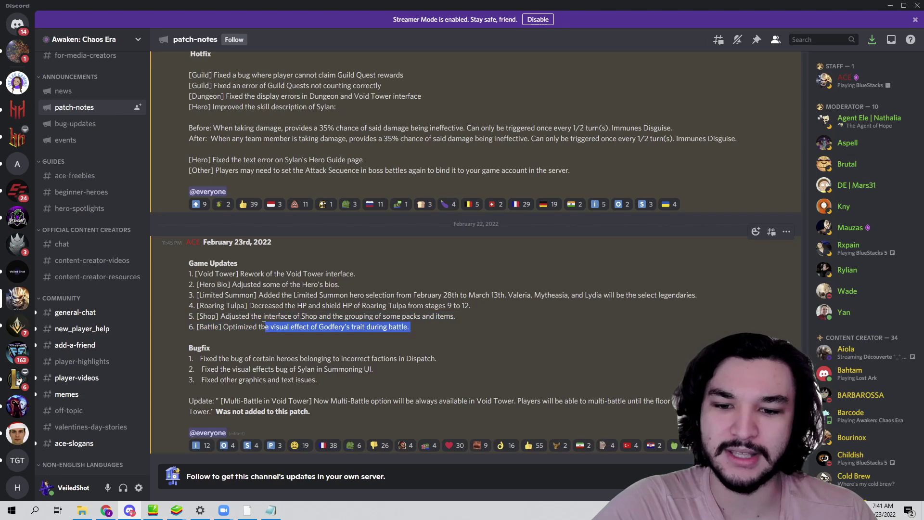
{"action": "left_click", "coordinate": [372, 342]}
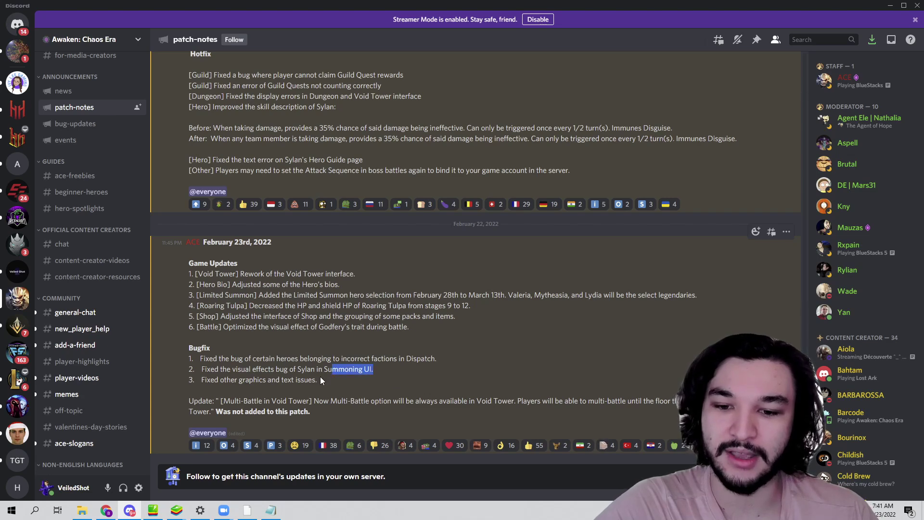
{"action": "mouse_move", "coordinate": [318, 381]}
{"action": "left_mouse_down"}
{"action": "mouse_move", "coordinate": [298, 336]}
{"action": "mouse_move", "coordinate": [185, 280]}
{"action": "left_mouse_up"}
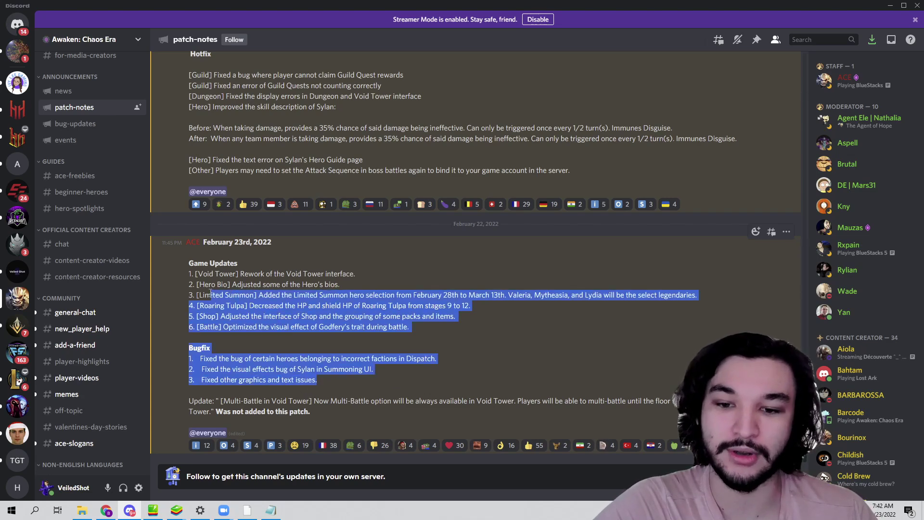
{"action": "left_click", "coordinate": [288, 396]}
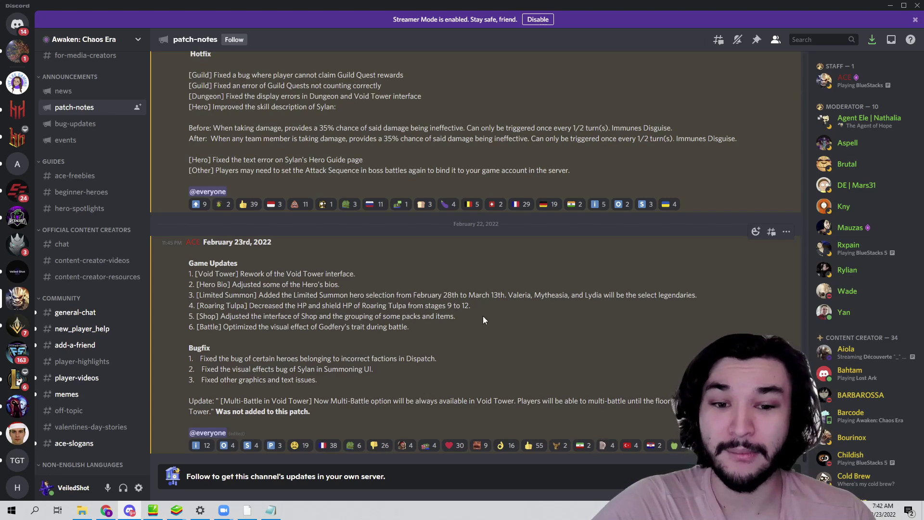
{"action": "left_click_drag", "start_coordinate": [471, 306], "coordinate": [249, 306]}
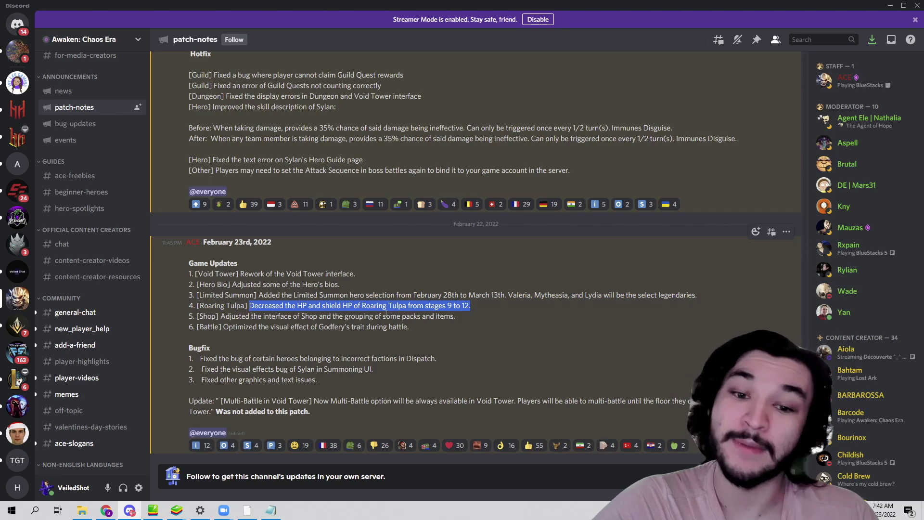
{"action": "left_click", "coordinate": [419, 331]}
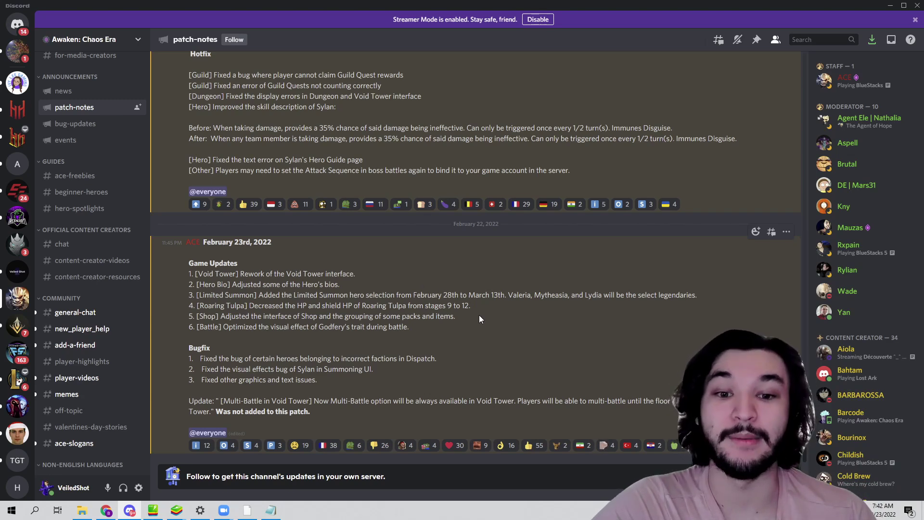
{"action": "mouse_move", "coordinate": [471, 306]}
{"action": "left_mouse_down"}
{"action": "mouse_move", "coordinate": [240, 316]}
{"action": "mouse_move", "coordinate": [190, 305]}
{"action": "left_mouse_up"}
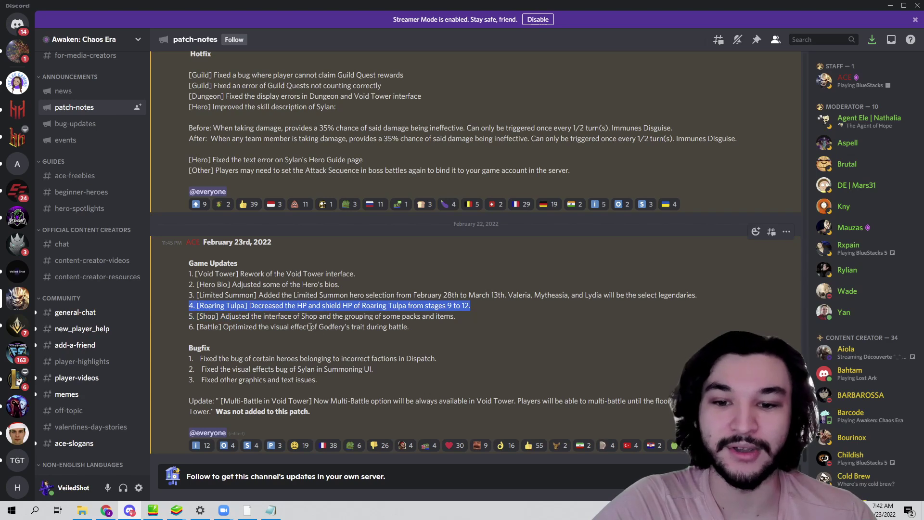
{"action": "left_click", "coordinate": [512, 304]}
{"action": "left_click_drag", "start_coordinate": [470, 305], "coordinate": [405, 305]}
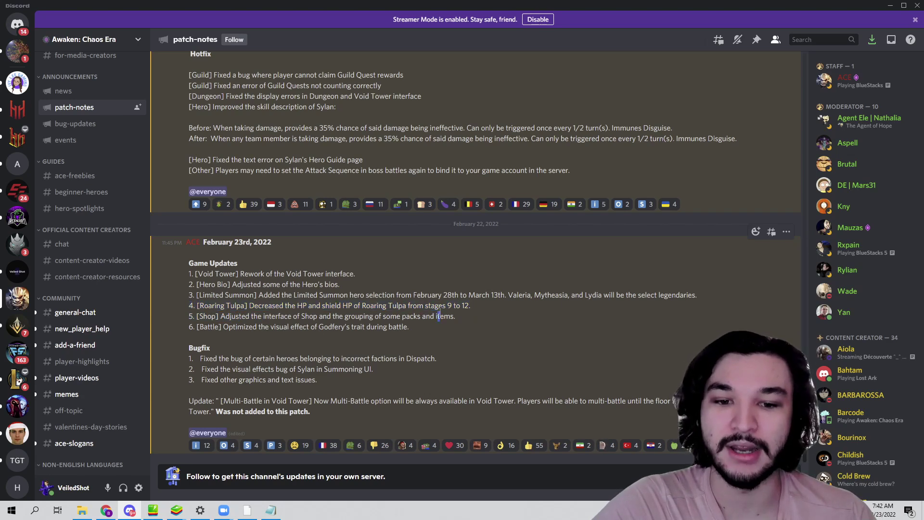
{"action": "left_click", "coordinate": [504, 329]}
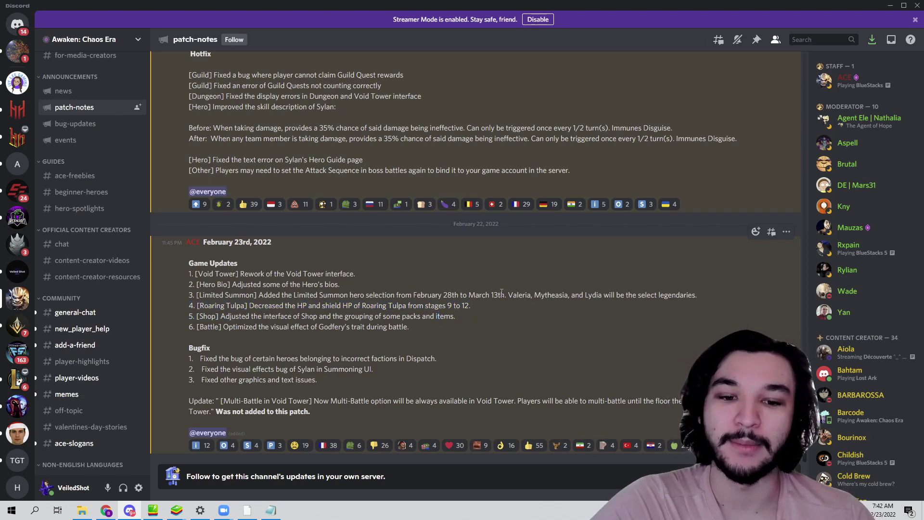
{"action": "left_click", "coordinate": [623, 341]}
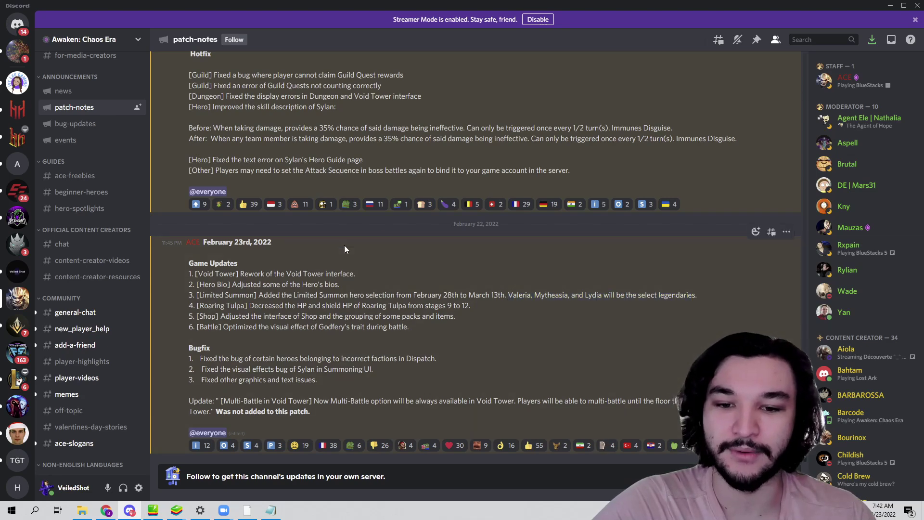
{"action": "triple_click", "coordinate": [427, 326]}
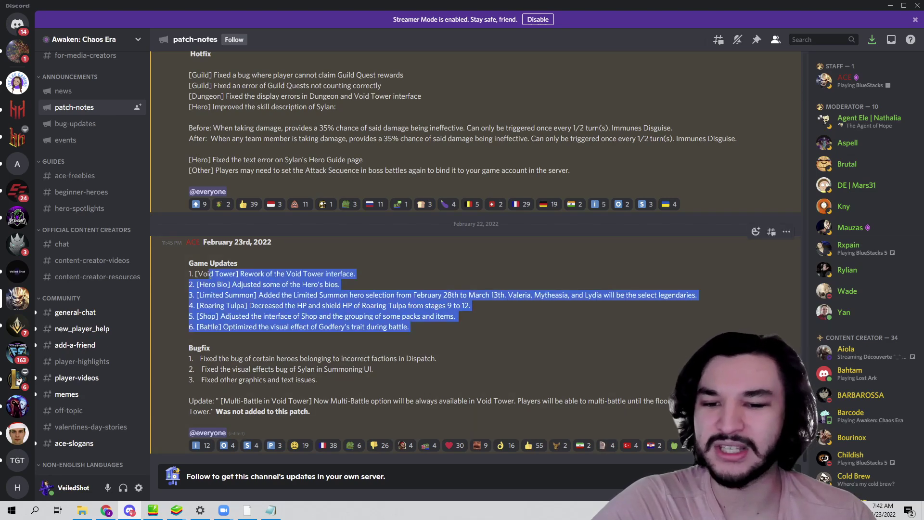
{"action": "left_click", "coordinate": [465, 330]}
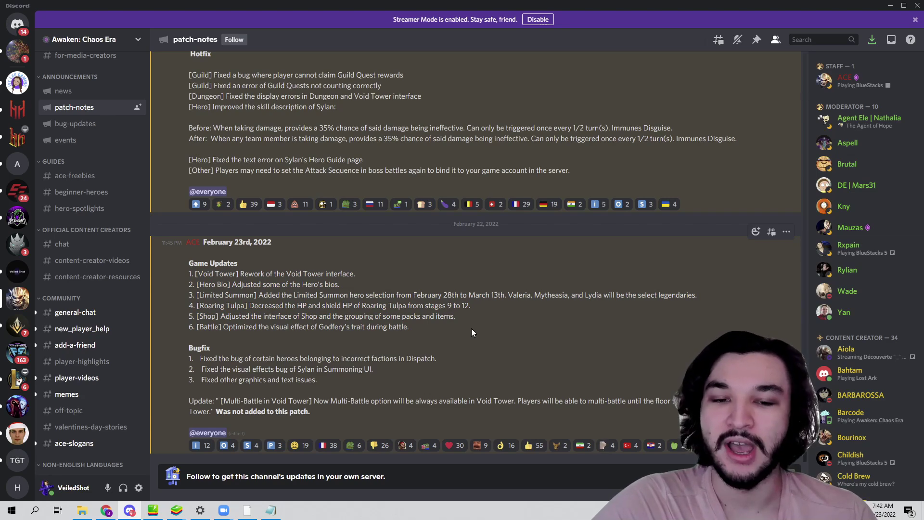
{"action": "scroll", "coordinate": [469, 328], "scroll_direction": "up", "scroll_amount": 2}
{"action": "scroll", "coordinate": [466, 329], "scroll_direction": "down", "scroll_amount": 2}
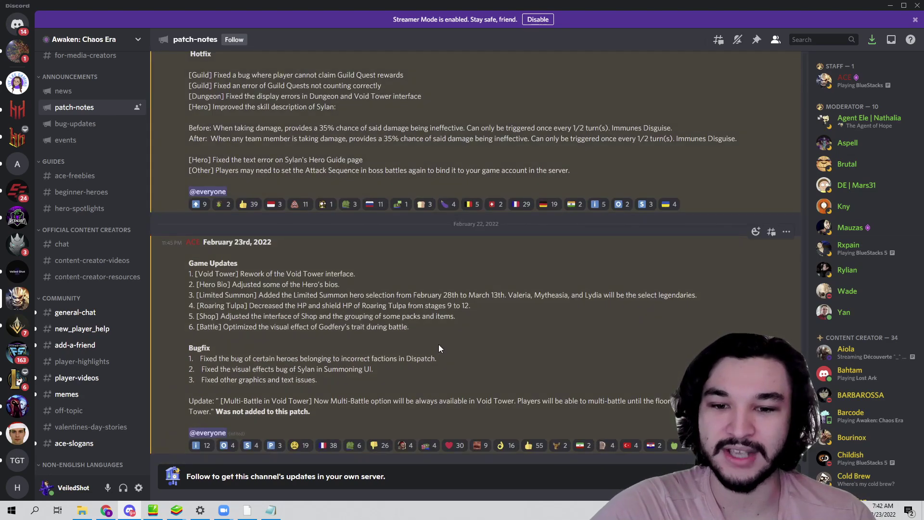